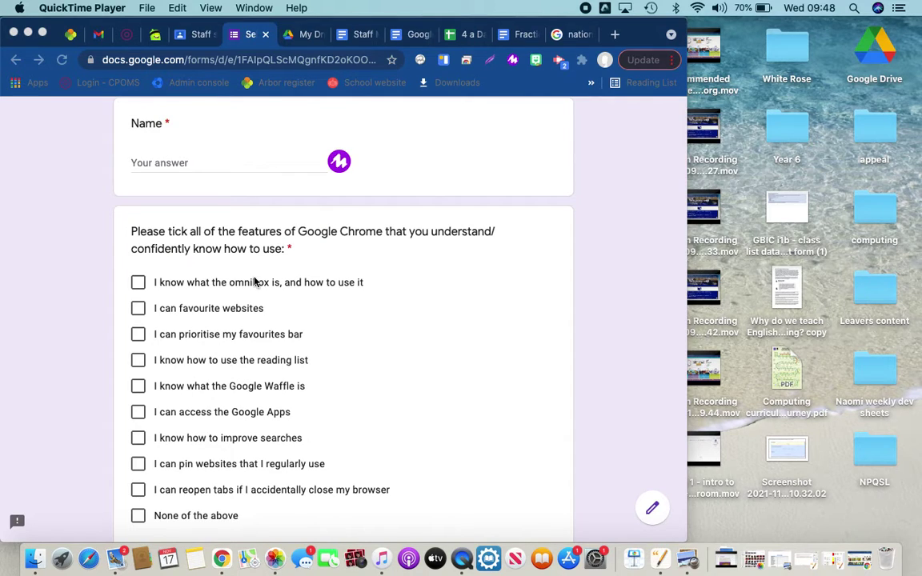
Bring up the Google Chrome support document, followed by a new browser tab
left_click(405, 36)
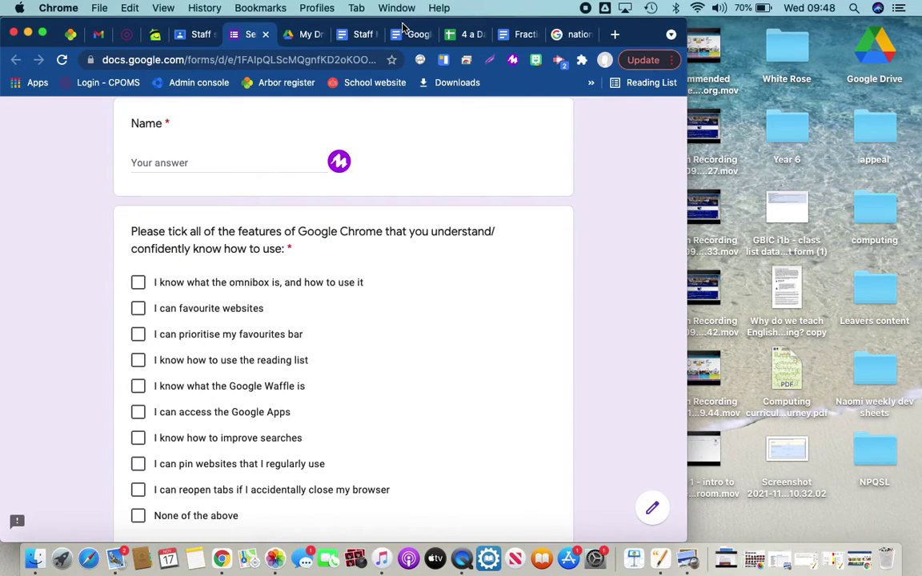
left_click(411, 36)
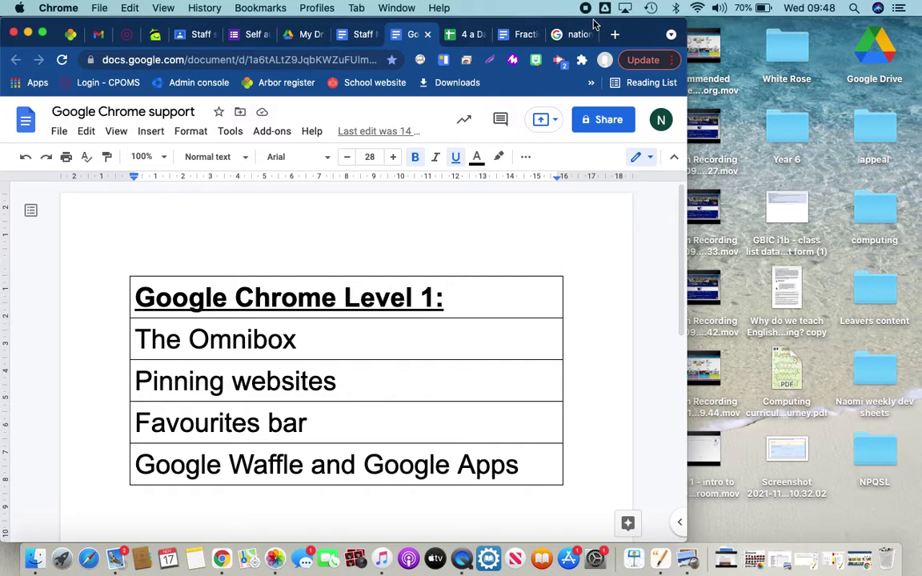
left_click(614, 37)
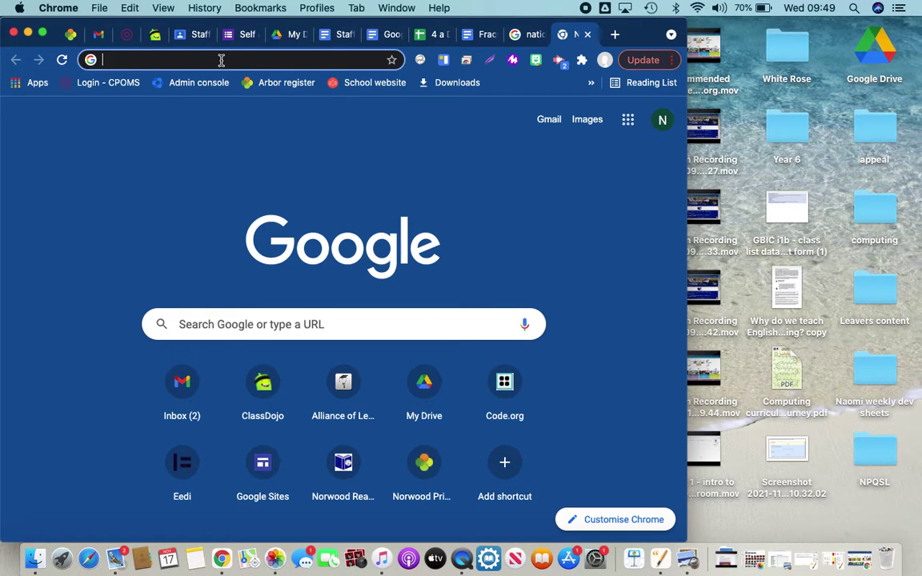
type("www")
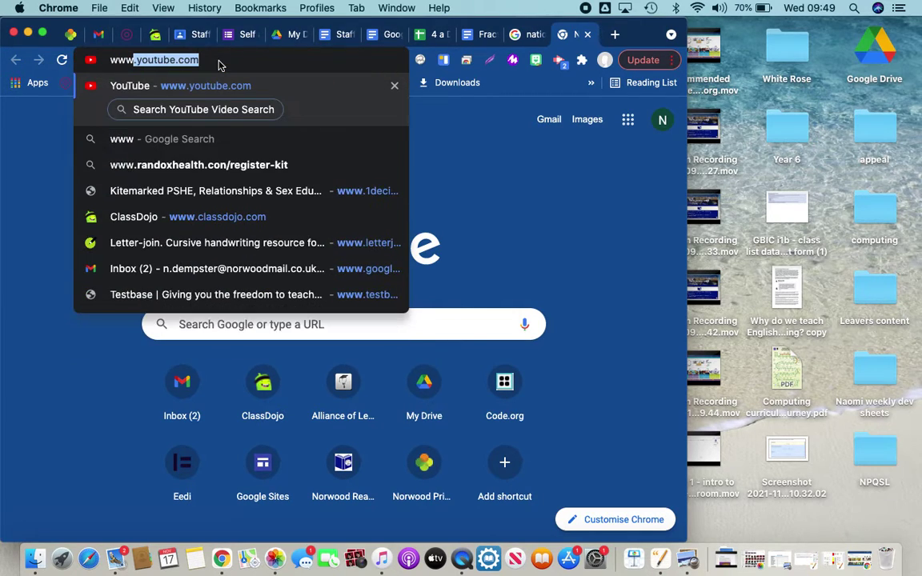
type(".bbc")
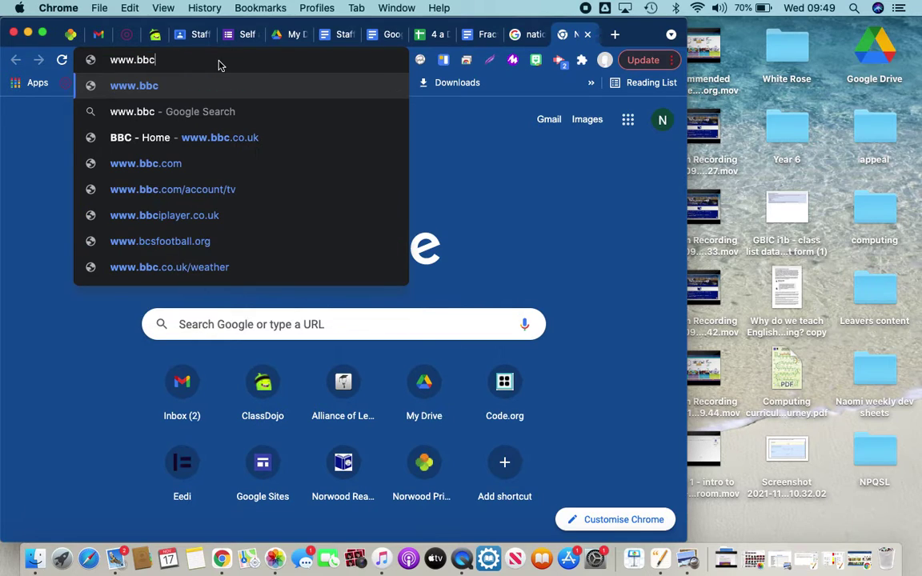
key("BackSpace")
key("BackSpace")
key("BackSpace")
key("BackSpace")
key("BackSpace")
key("BackSpace")
key("BackSpace")
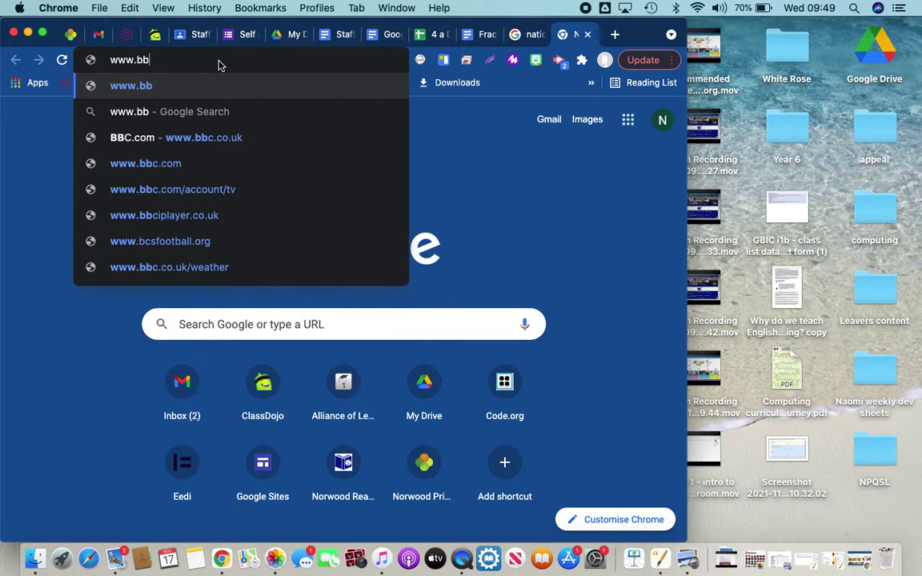
Load the BBC home page at bbc.co.uk from the omnibox
type("bbc")
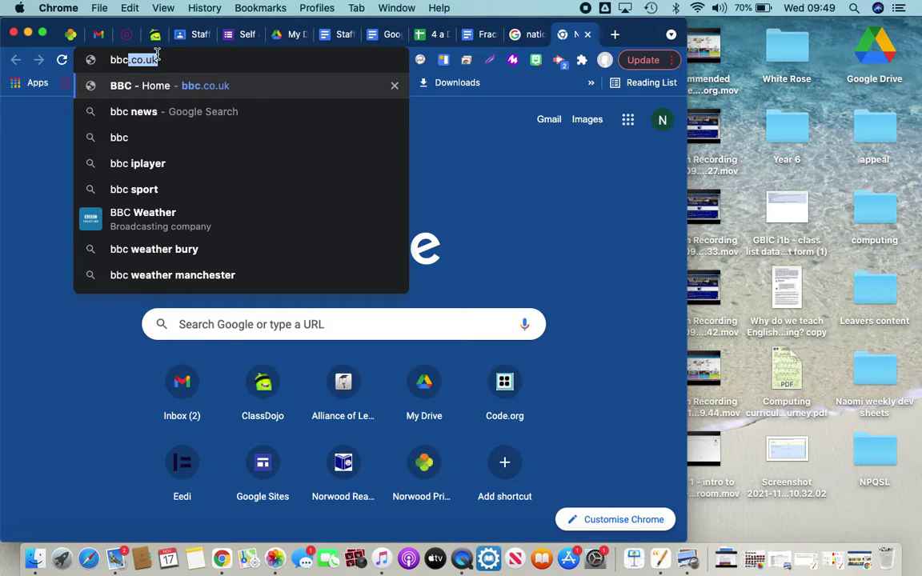
key("Return")
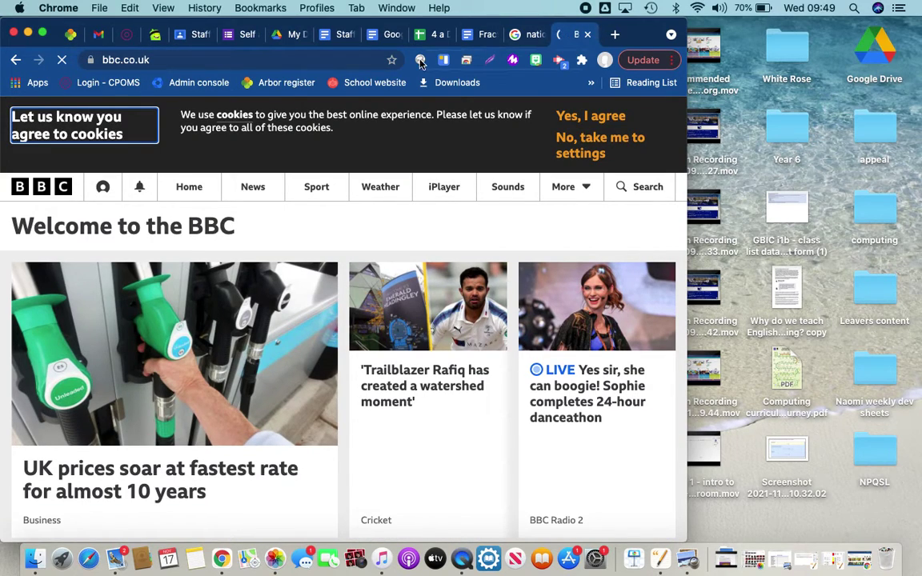
Search Google for "bbc news" from the omnibox, make the browser window full screen and select the whole page address
left_click(272, 58)
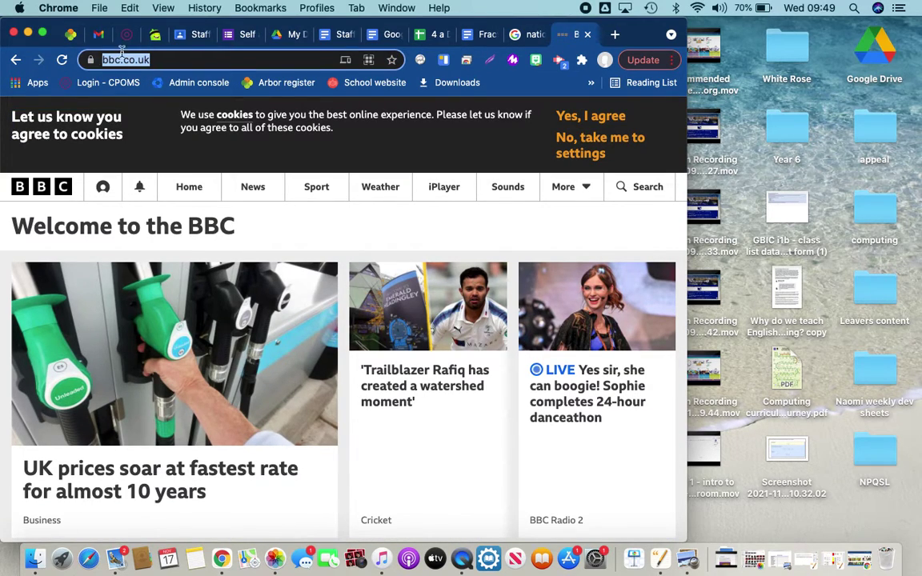
type("bbc news")
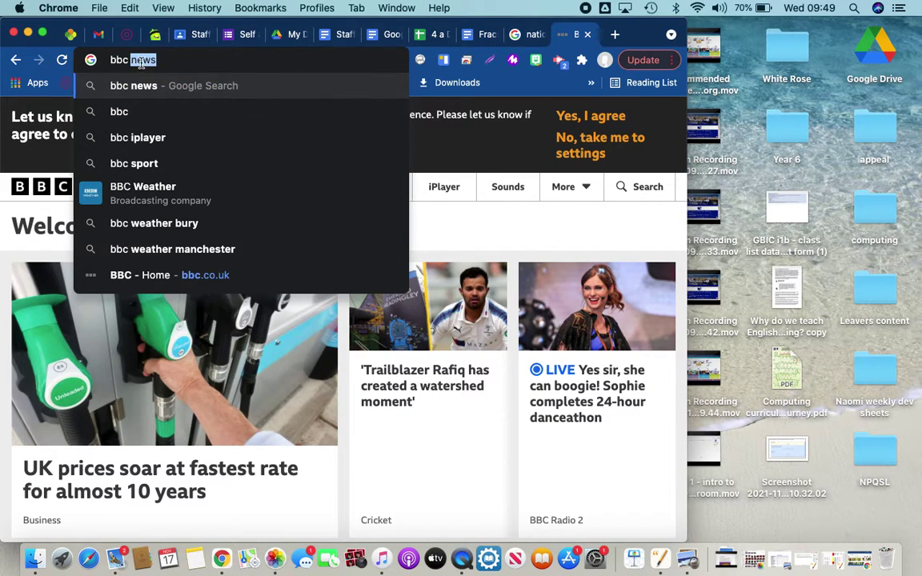
key("Return")
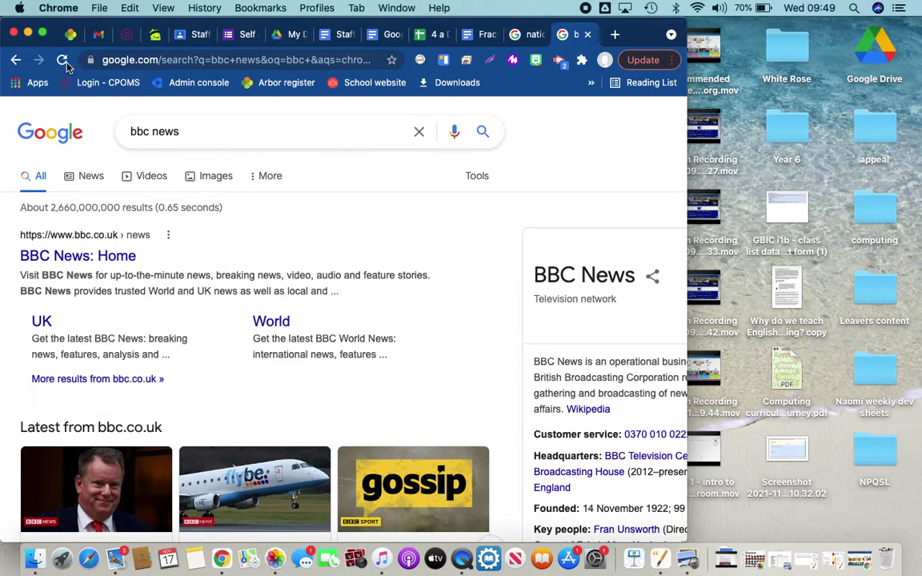
left_click(43, 34)
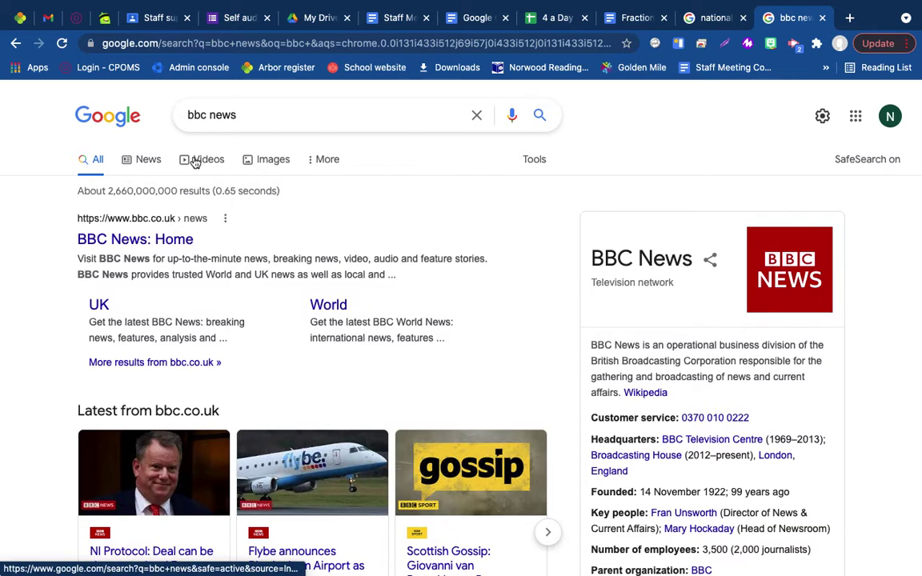
left_click(312, 42)
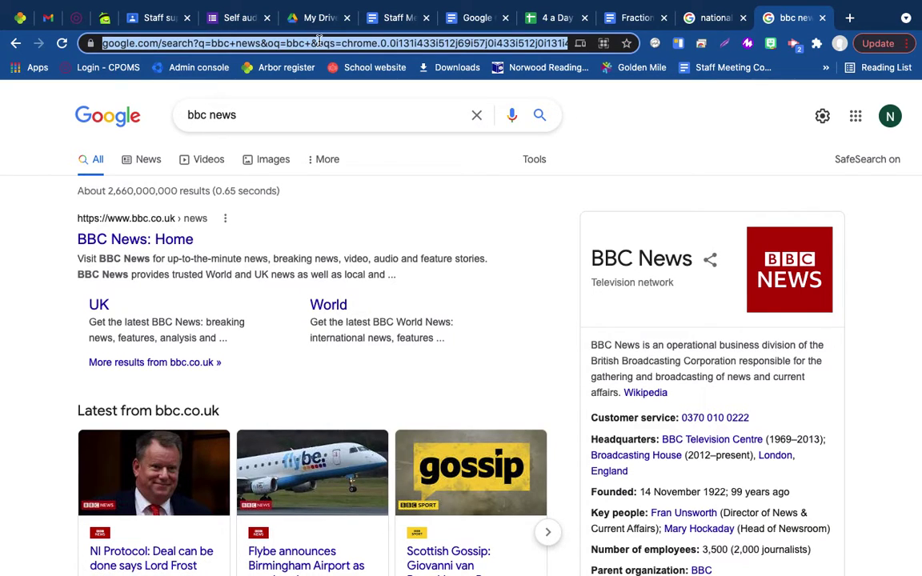
Return to the Google Chrome support document to check the topics, and view the pinned Arbor page
left_click(470, 19)
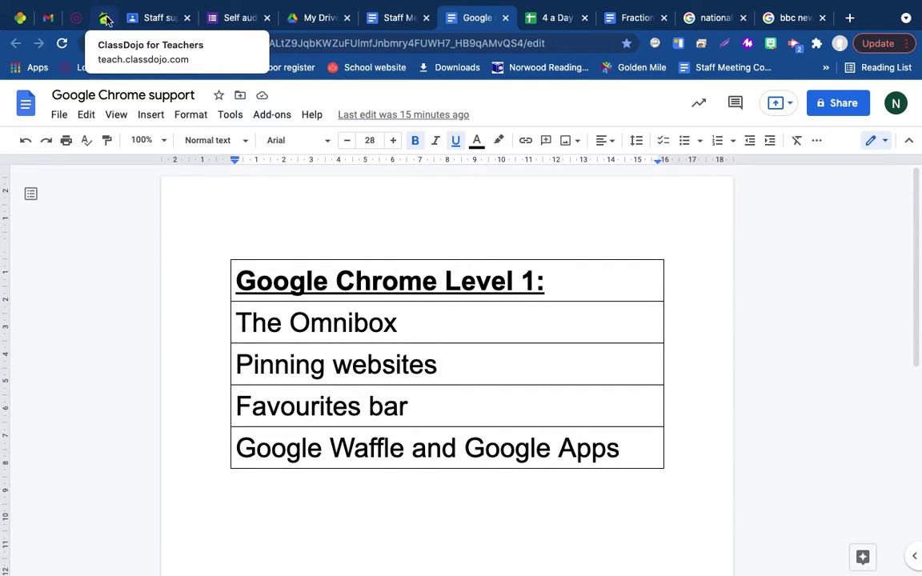
left_click(21, 19)
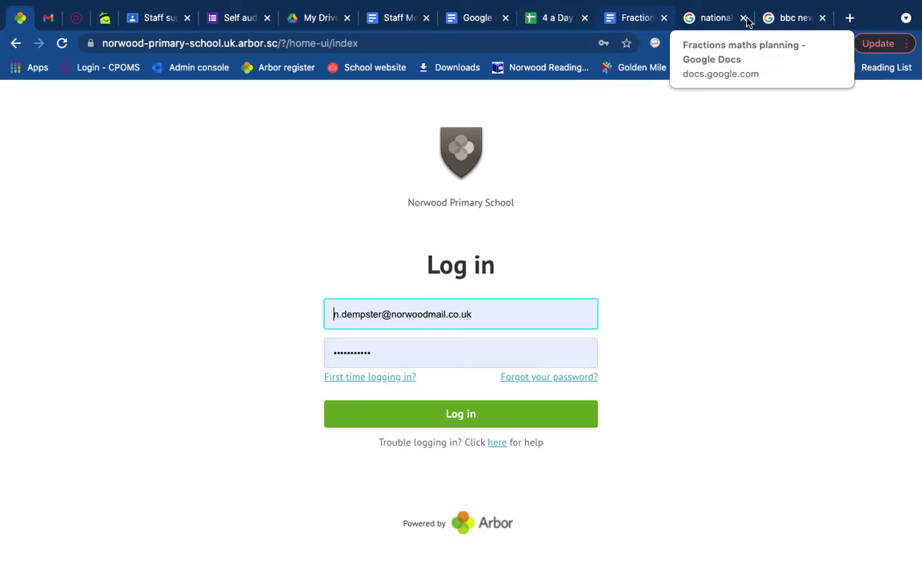
Close the bbc news search tab and open bbc.co.uk in a new tab
left_click(792, 18)
left_click(824, 17)
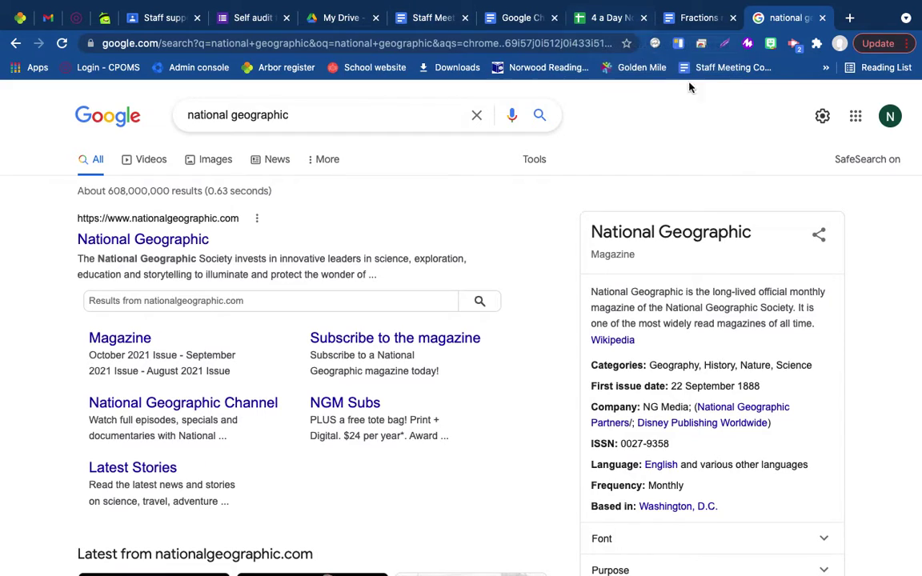
left_click(850, 18)
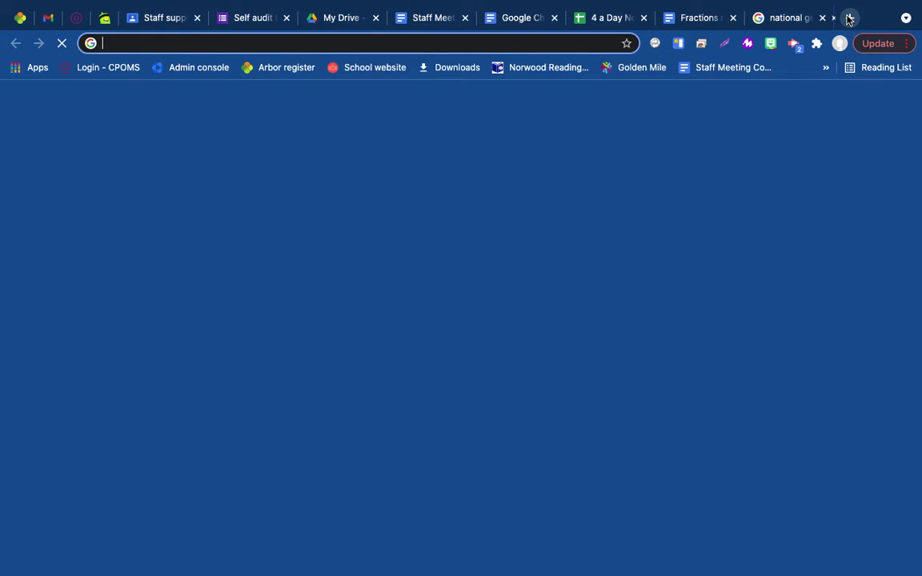
type("bbc.co.uk")
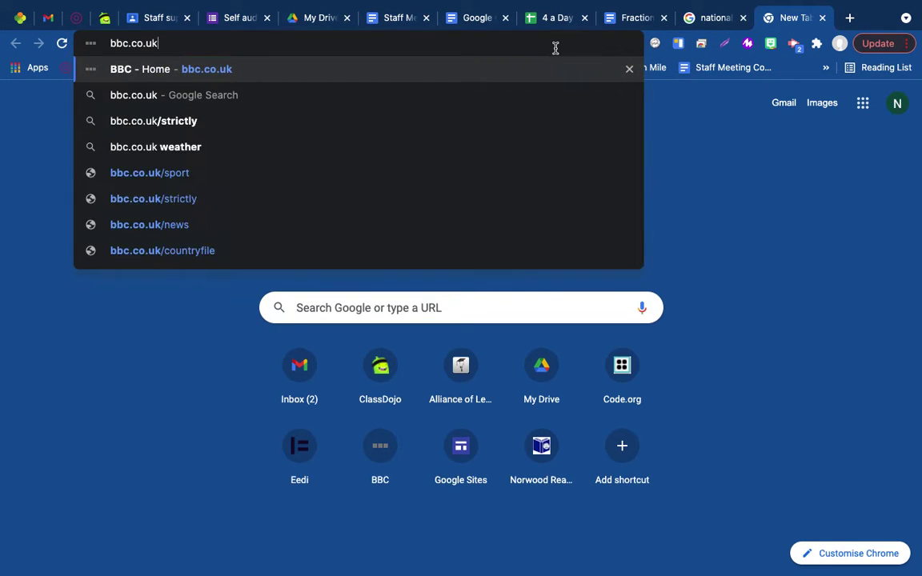
key("Return")
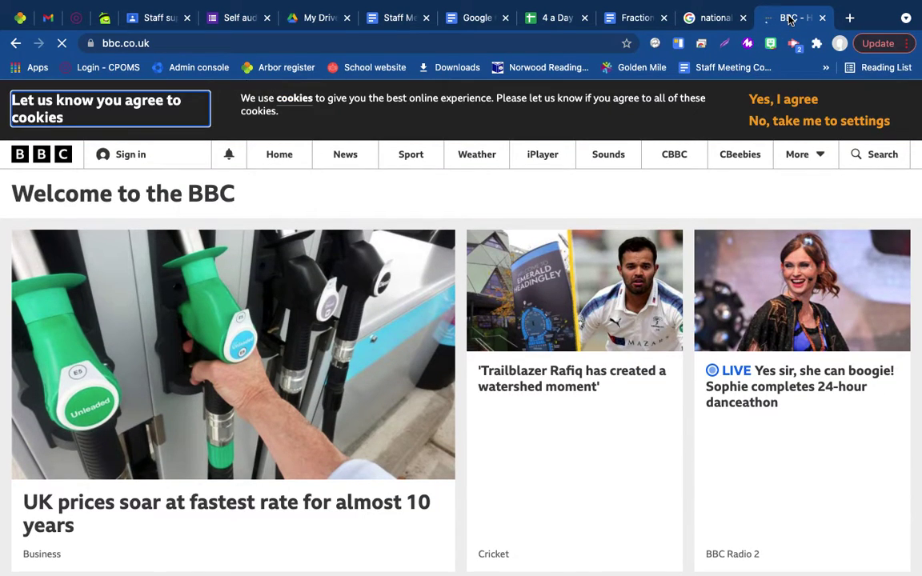
Pin the BBC tab, and switch to the pinned ClassDojo tab and back to it
right_click(792, 17)
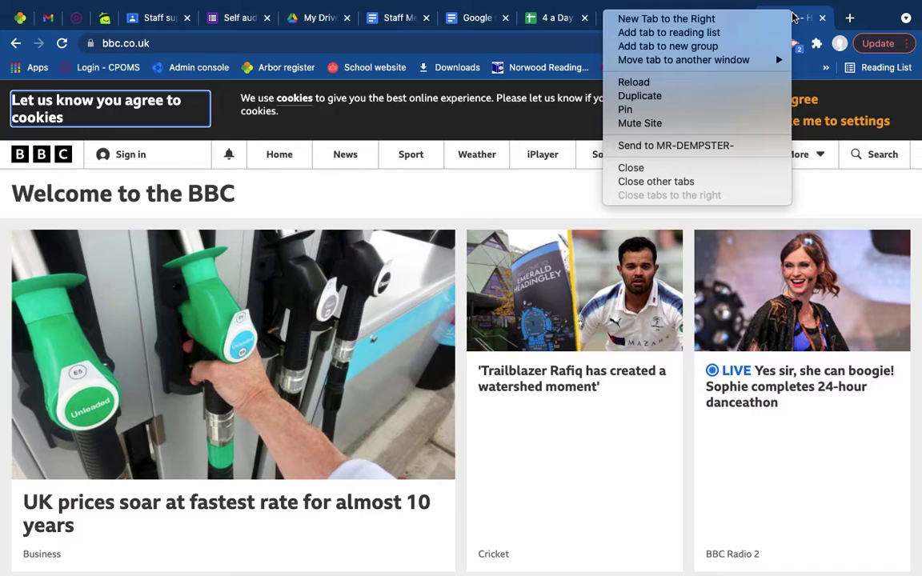
left_click(669, 112)
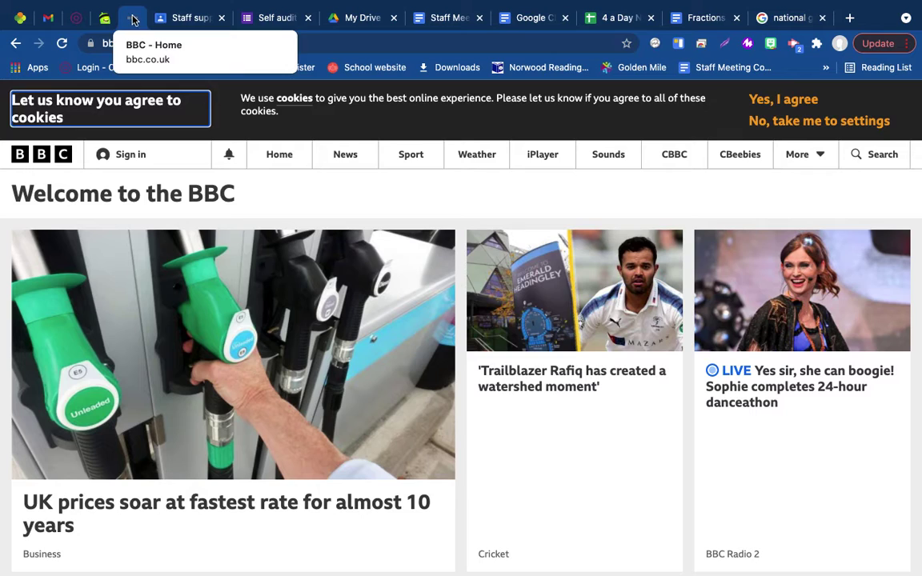
left_click(104, 18)
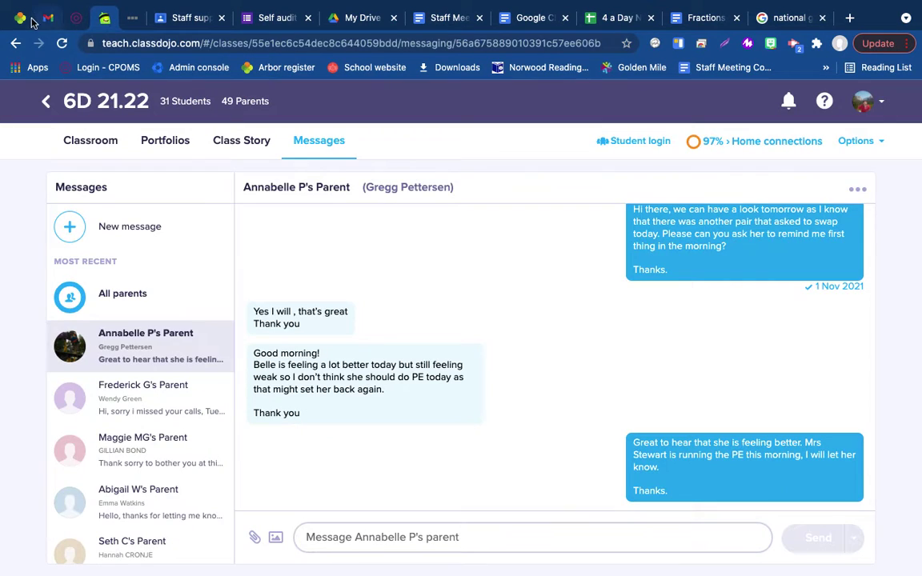
left_click(136, 24)
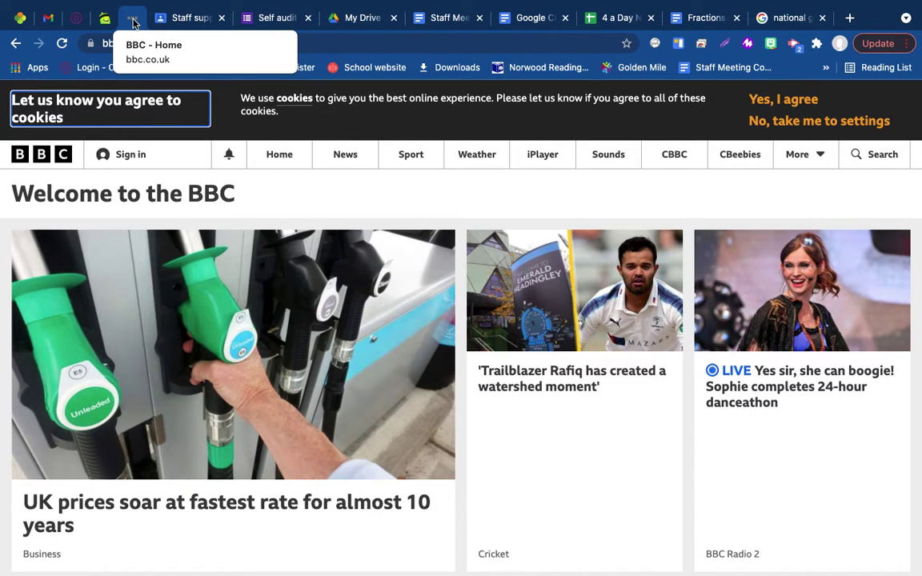
Unpin the BBC tab and return to the Google Chrome support document
right_click(131, 23)
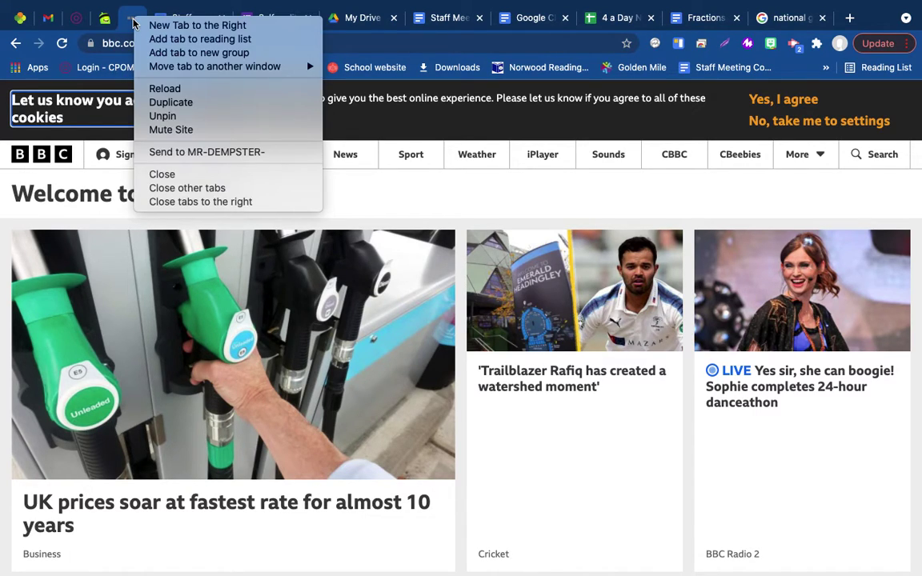
left_click(160, 116)
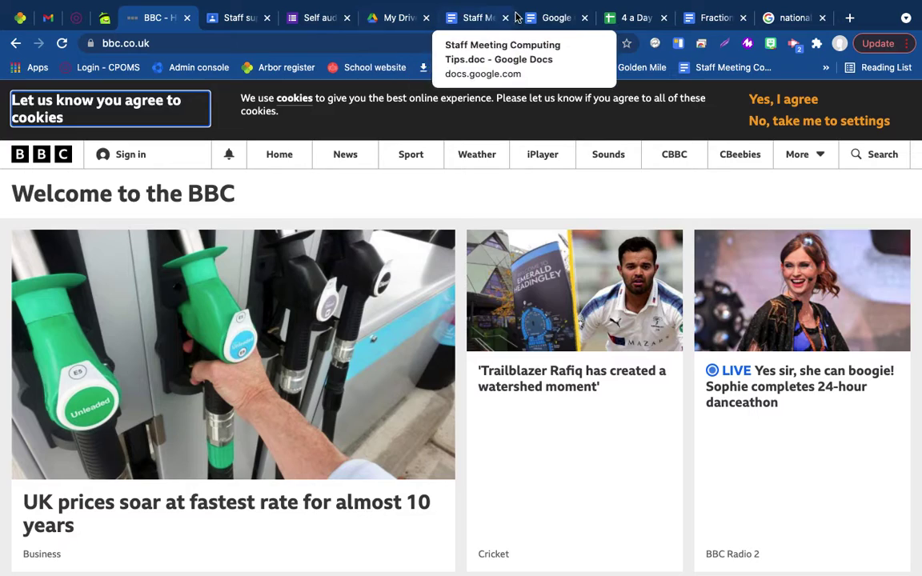
left_click(538, 23)
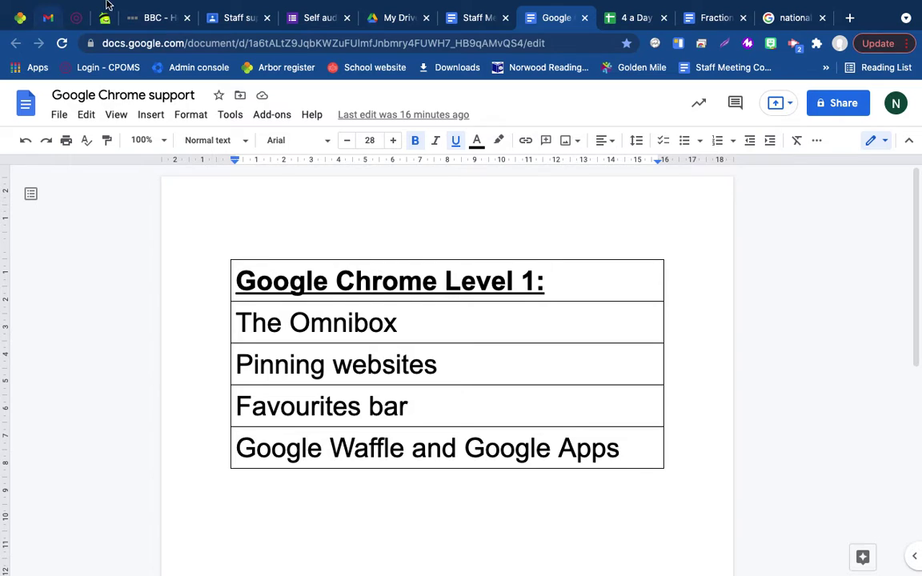
mouse_move(116, 6)
Open the National Geographic website from its existing search results tab and accept the privacy settings
left_click(784, 24)
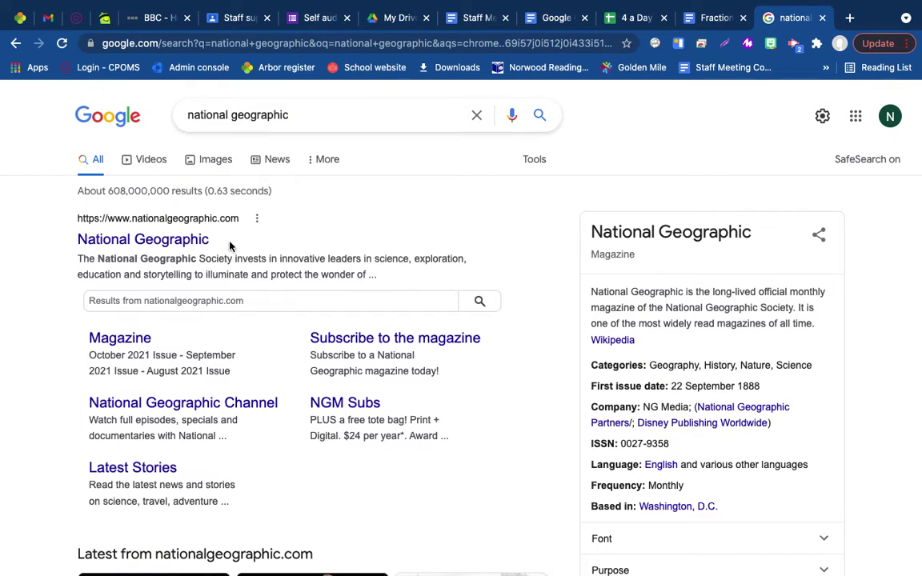
left_click(140, 240)
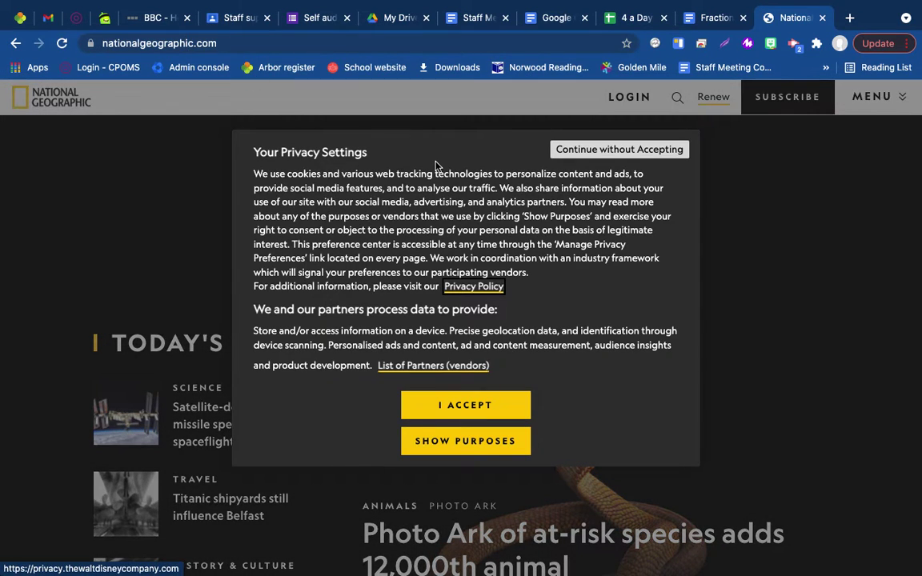
left_click(448, 404)
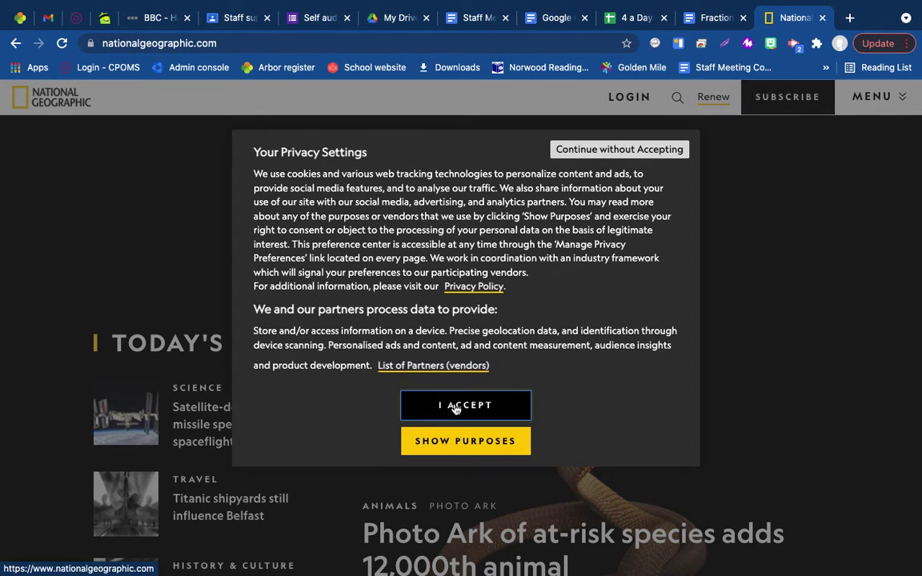
Bookmark the page as National Geographic in the Bookmarks Bar folder and list the bookmarks that do not fit on the bar
left_click(627, 45)
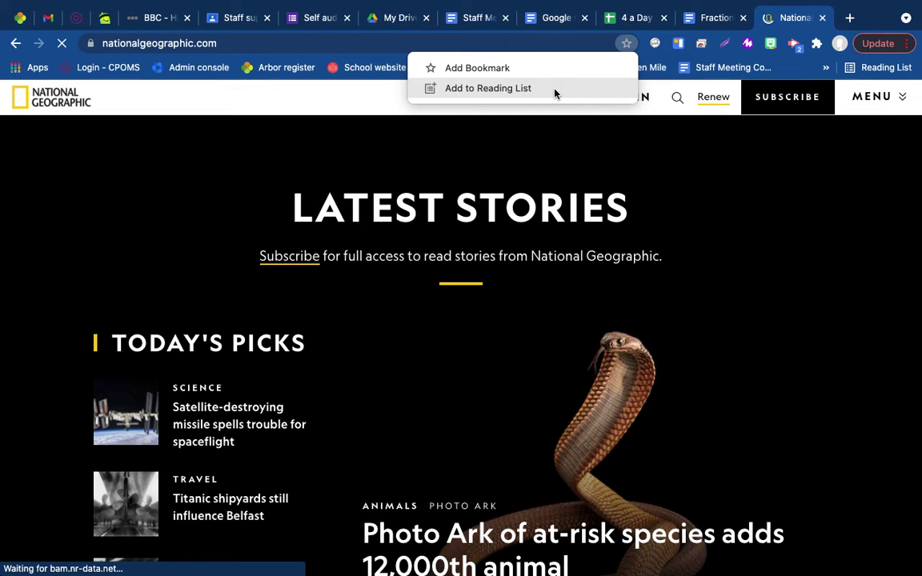
left_click(479, 69)
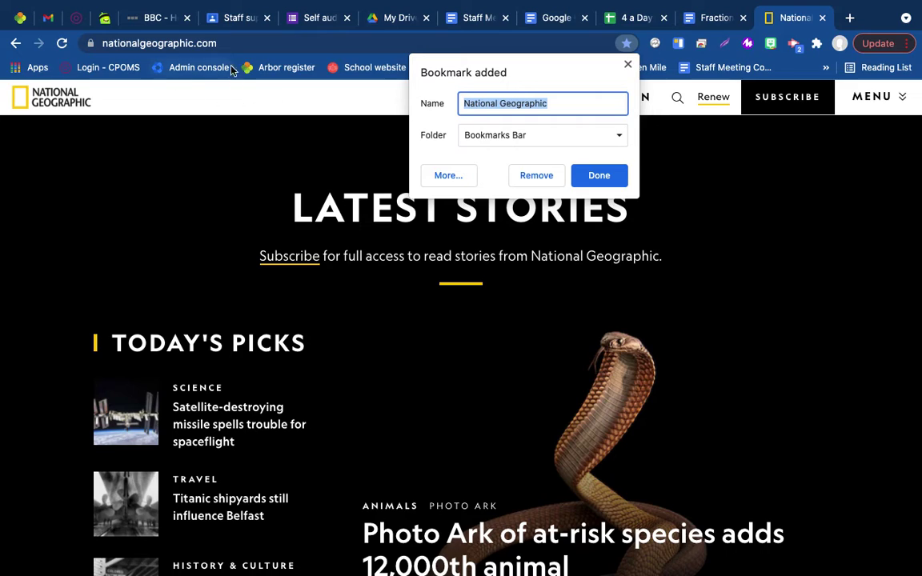
left_click(589, 182)
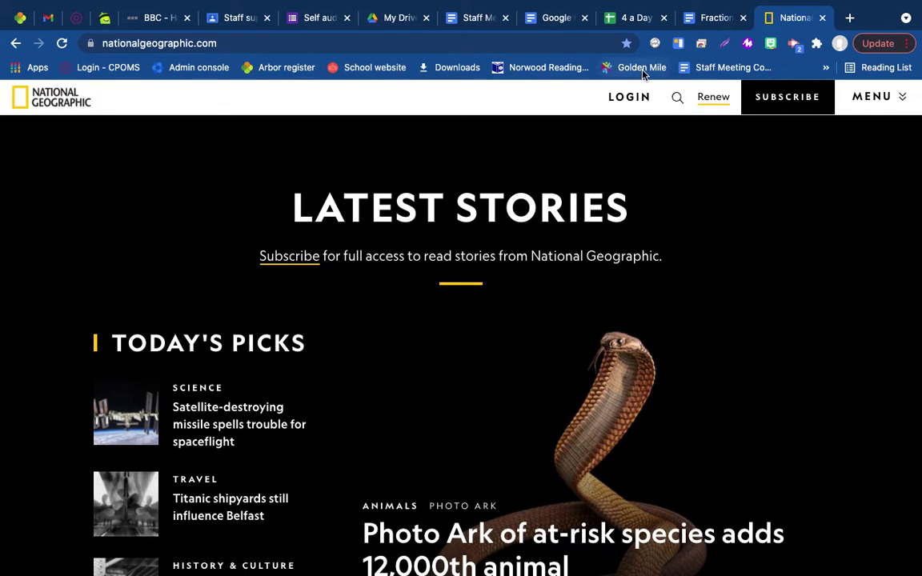
left_click(826, 69)
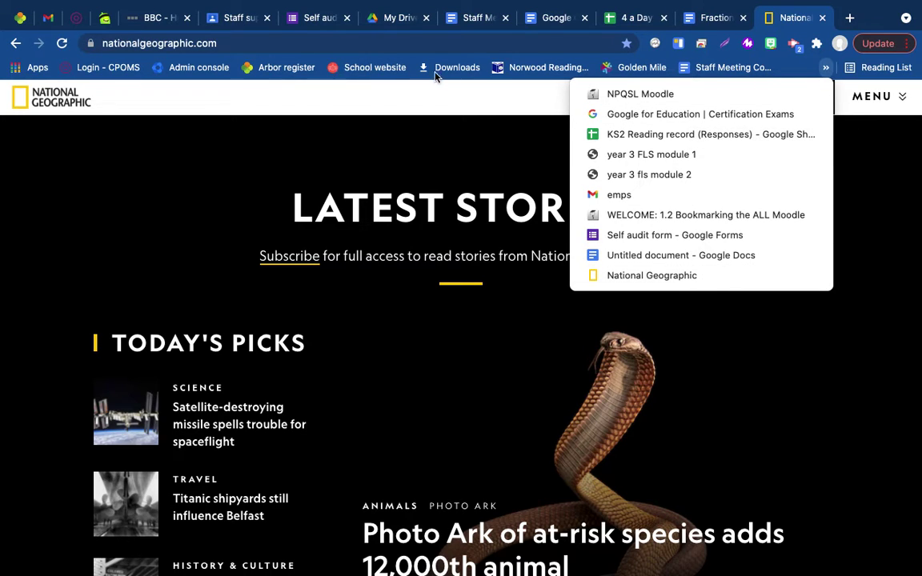
Open the School website bookmark and delete that bookmark from the bookmarks bar
left_click(364, 70)
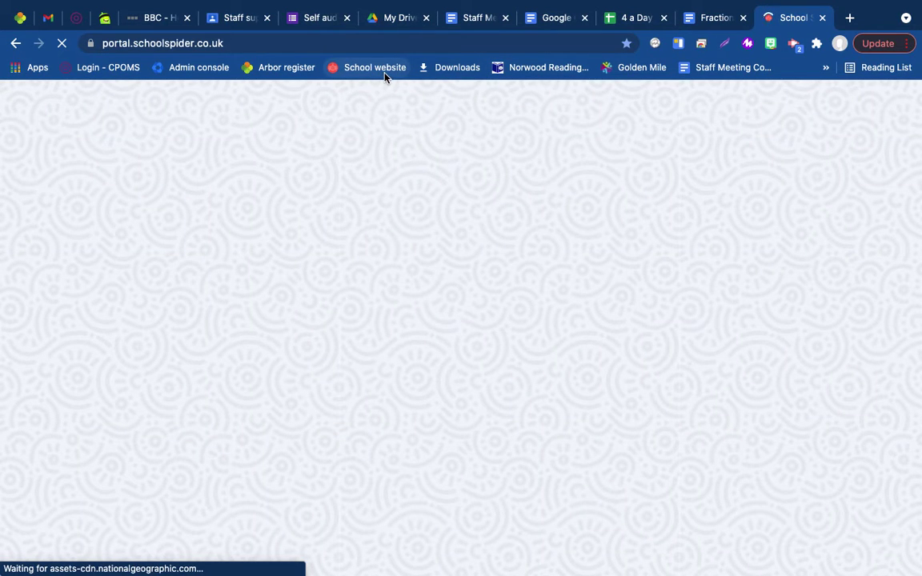
right_click(385, 74)
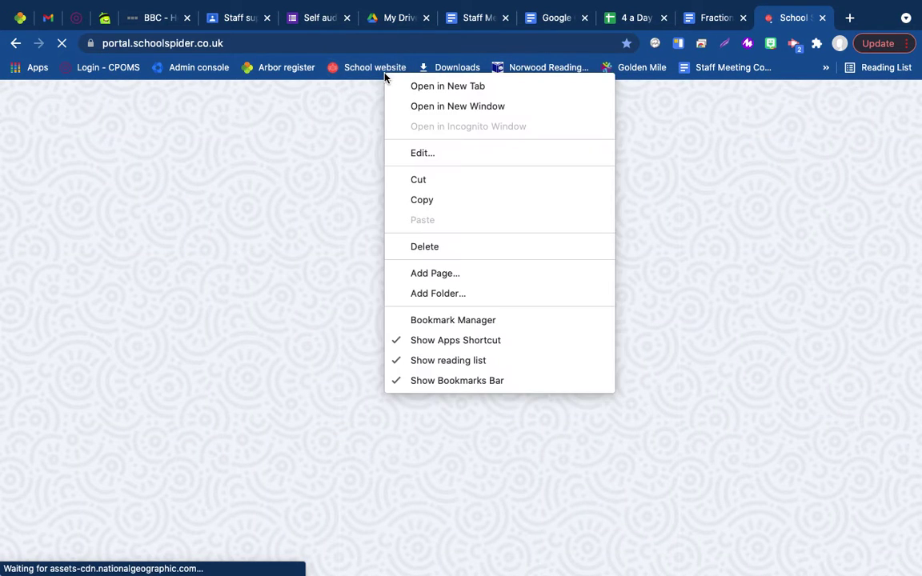
left_click(425, 249)
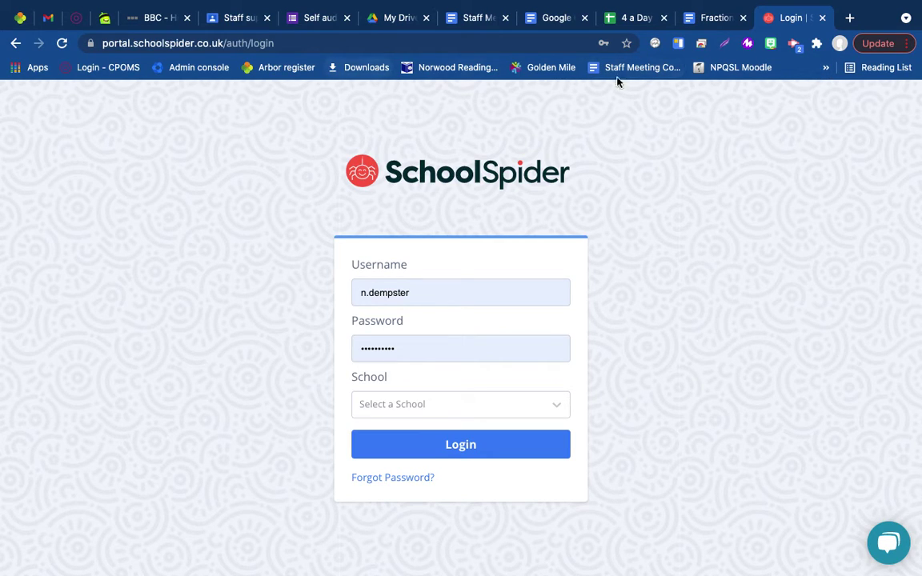
List the bookmarks that do not fit on the bar, close the list, and return to the Google Chrome support document
left_click(825, 67)
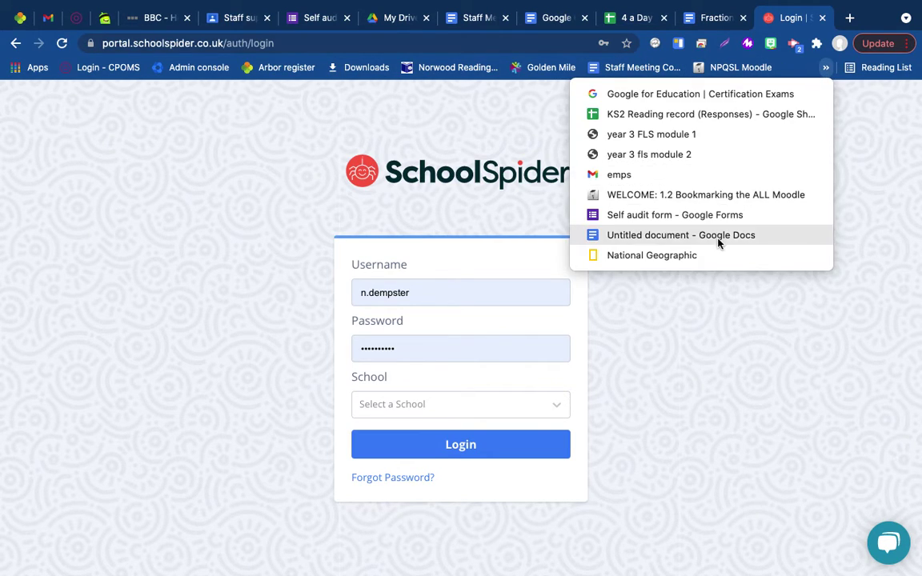
left_click(750, 70)
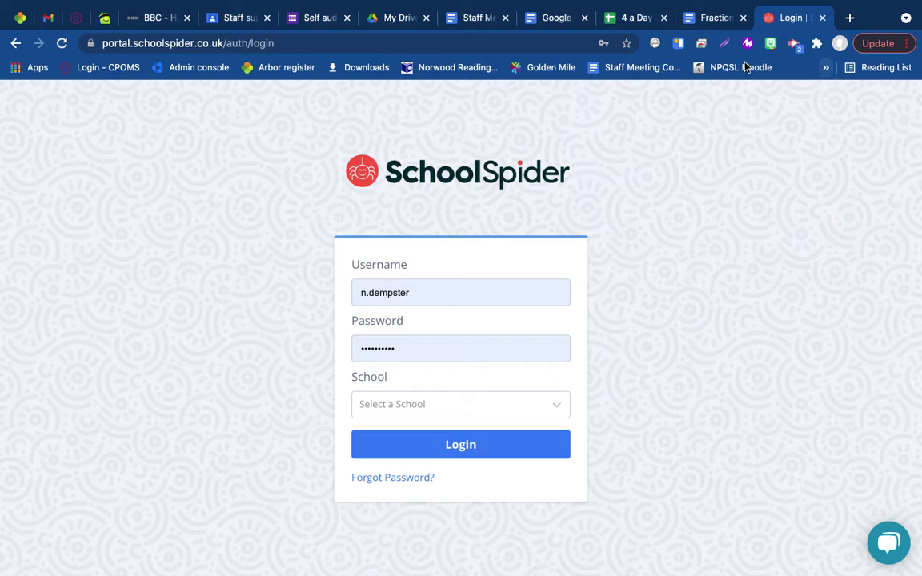
left_click(562, 23)
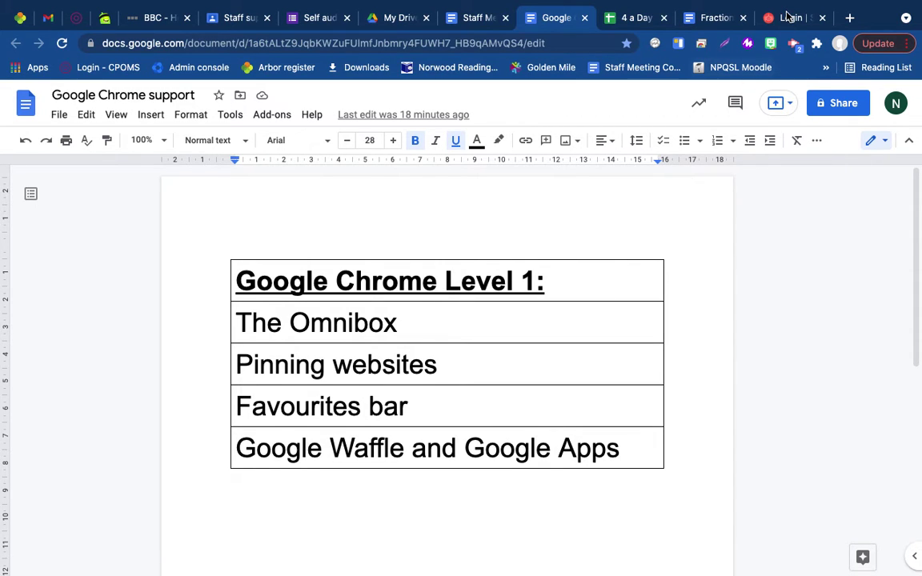
Load google.com in the tab that shows the SchoolSpider login page
left_click(789, 19)
left_click(500, 43)
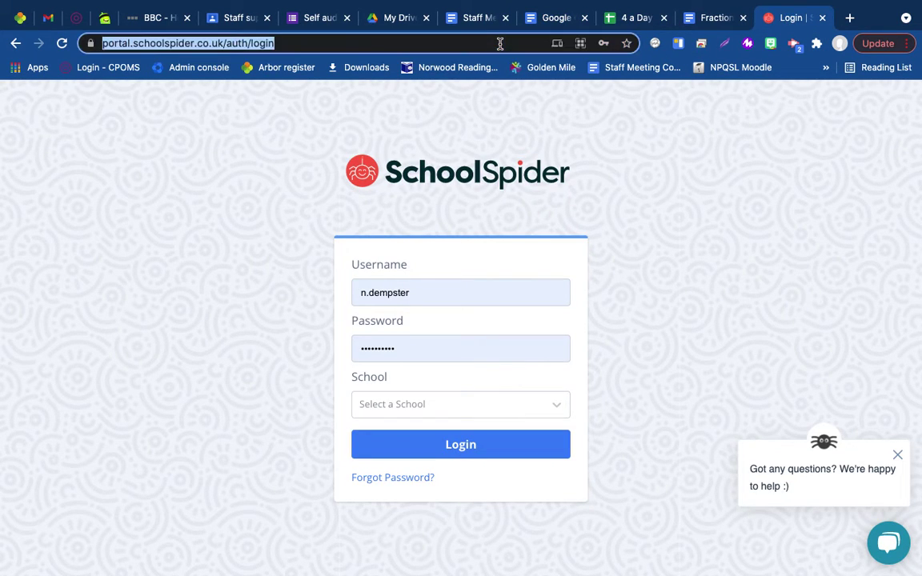
type("google.com")
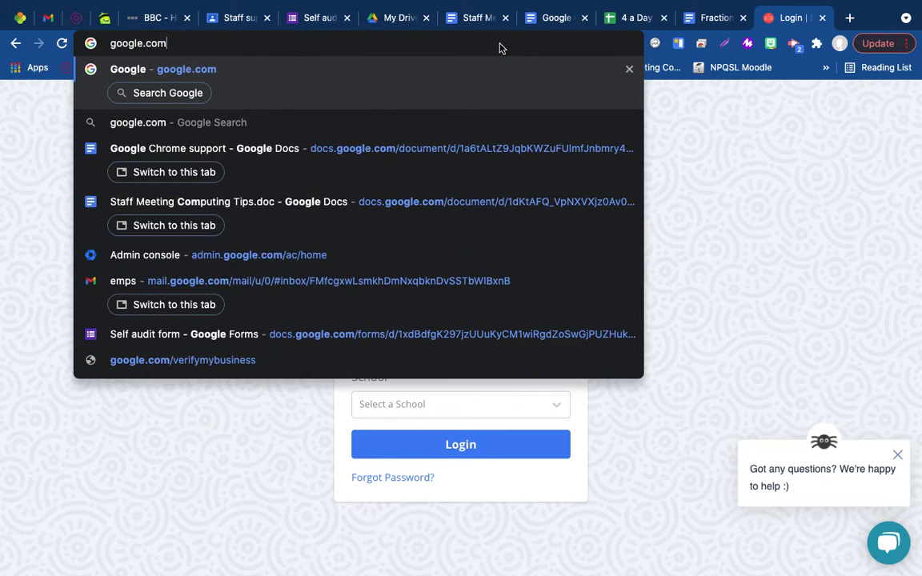
key("Return")
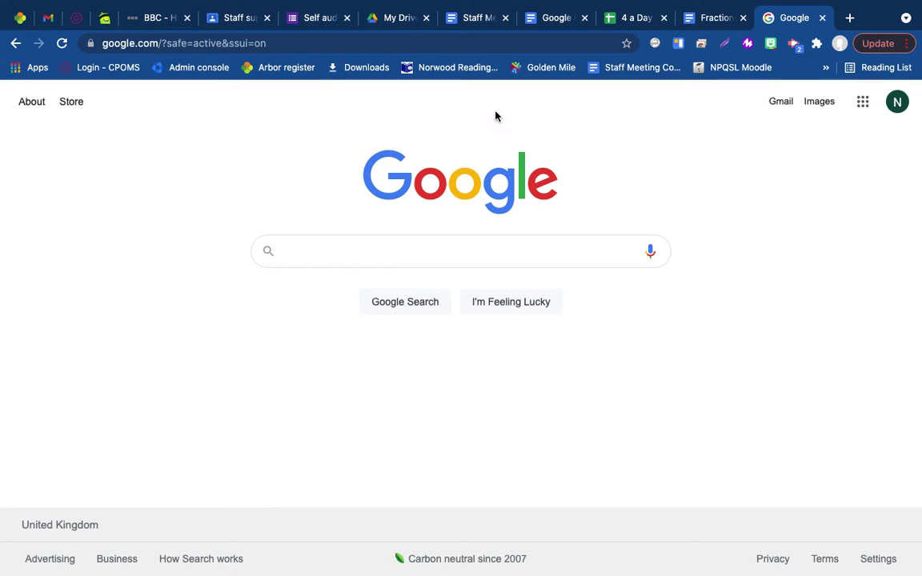
Open Drive from the Google apps waffle, show the waffle again within Drive, and return to the Google Chrome support document
left_click(862, 104)
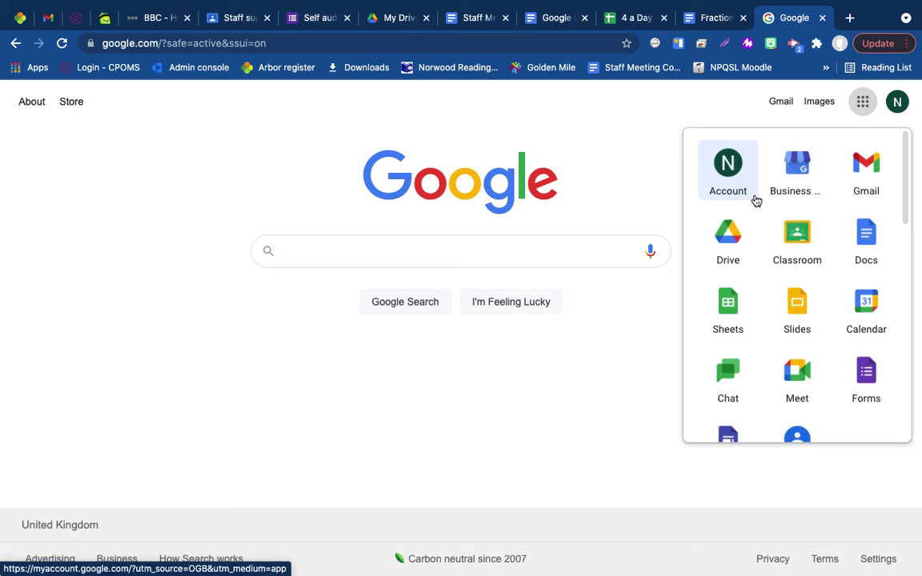
left_click(719, 243)
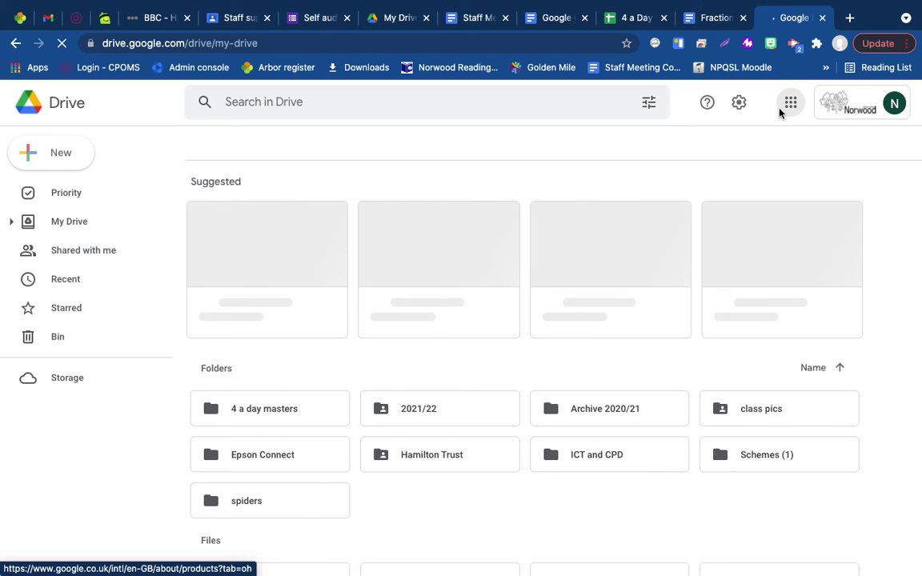
left_click(787, 106)
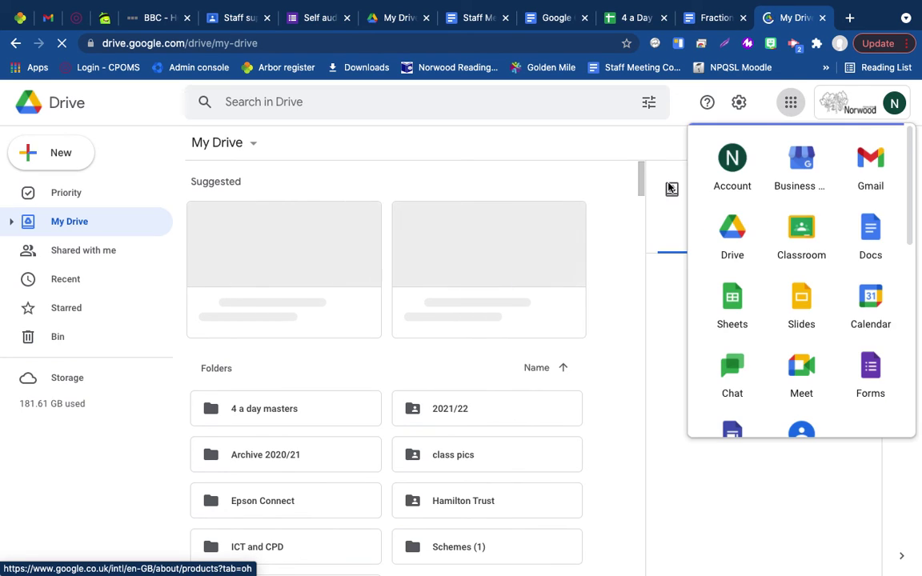
left_click(545, 17)
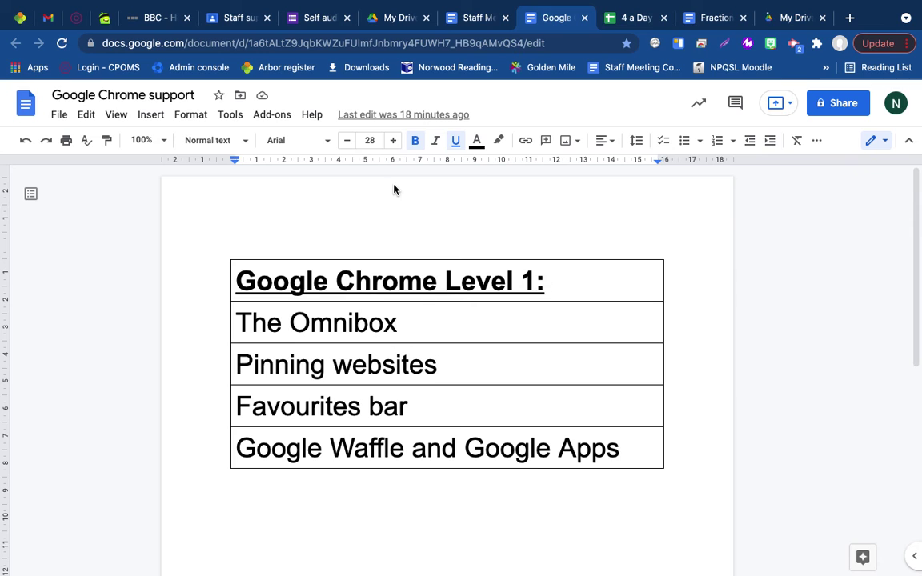